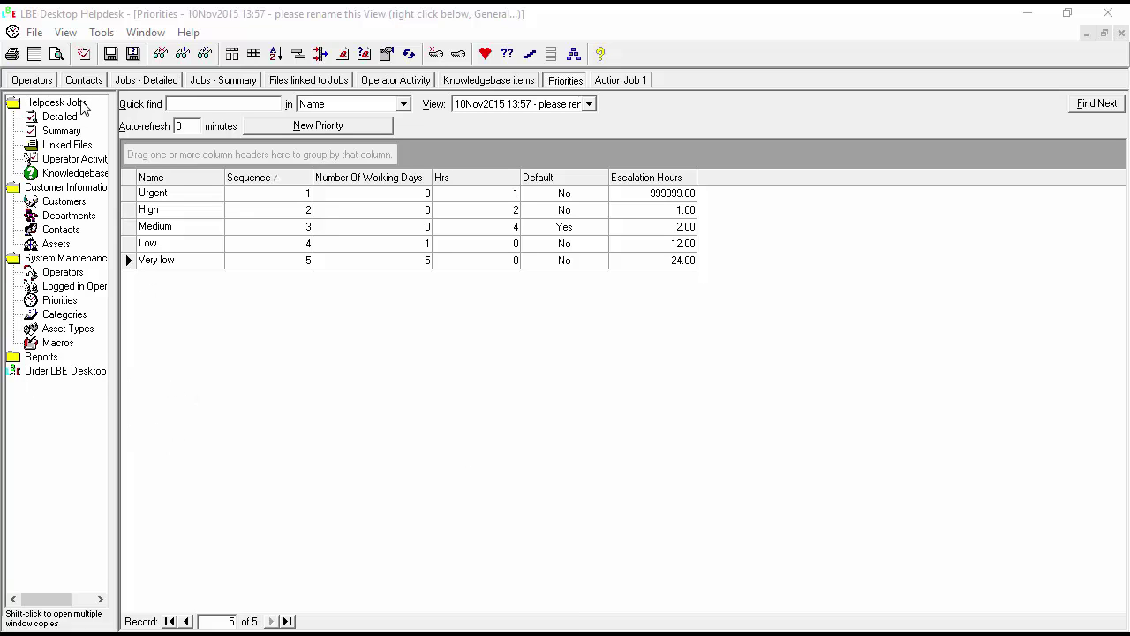
# Start a blank knowledge base entry from the Knowledgebase list and centre its dialog
pyautogui.click(76, 177)
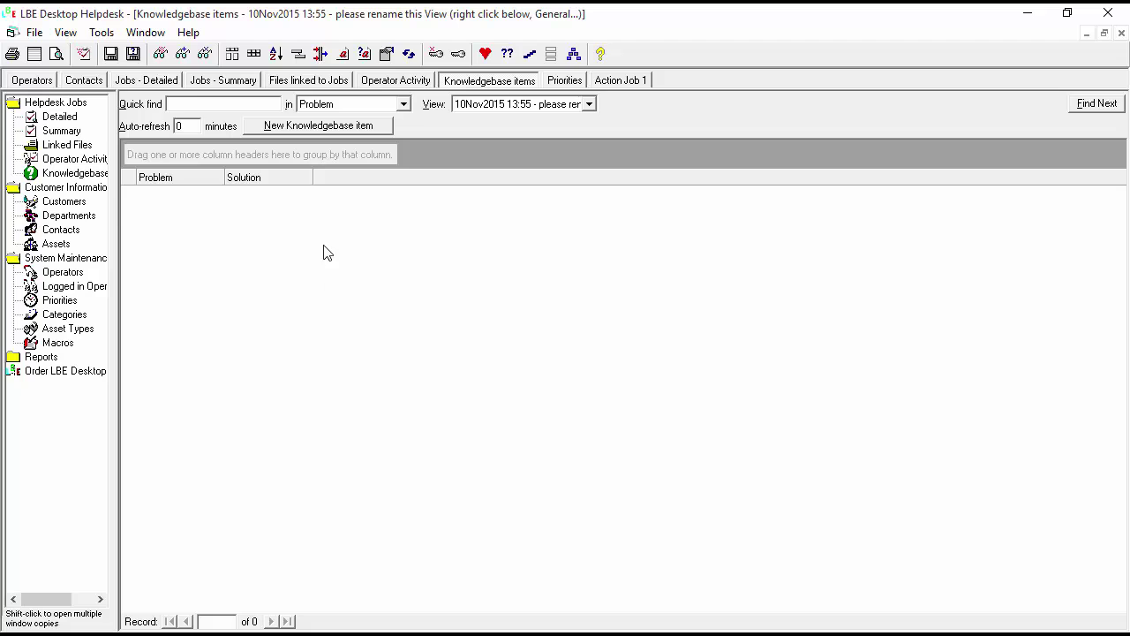
pyautogui.click(327, 127)
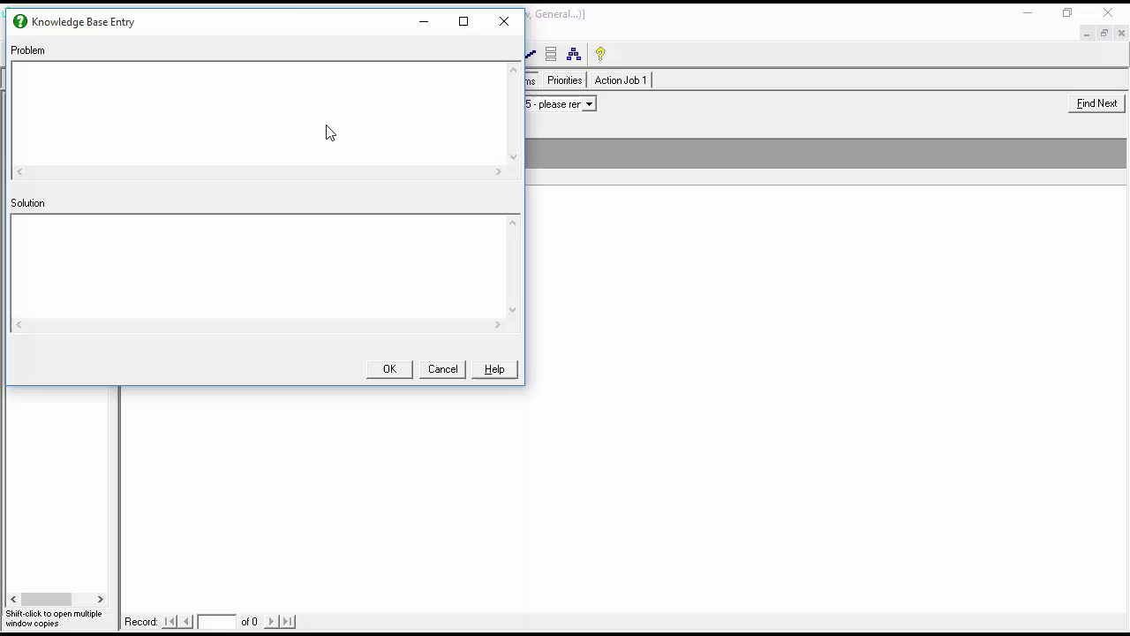
pyautogui.moveTo(282, 27); pyautogui.dragTo(535, 121)
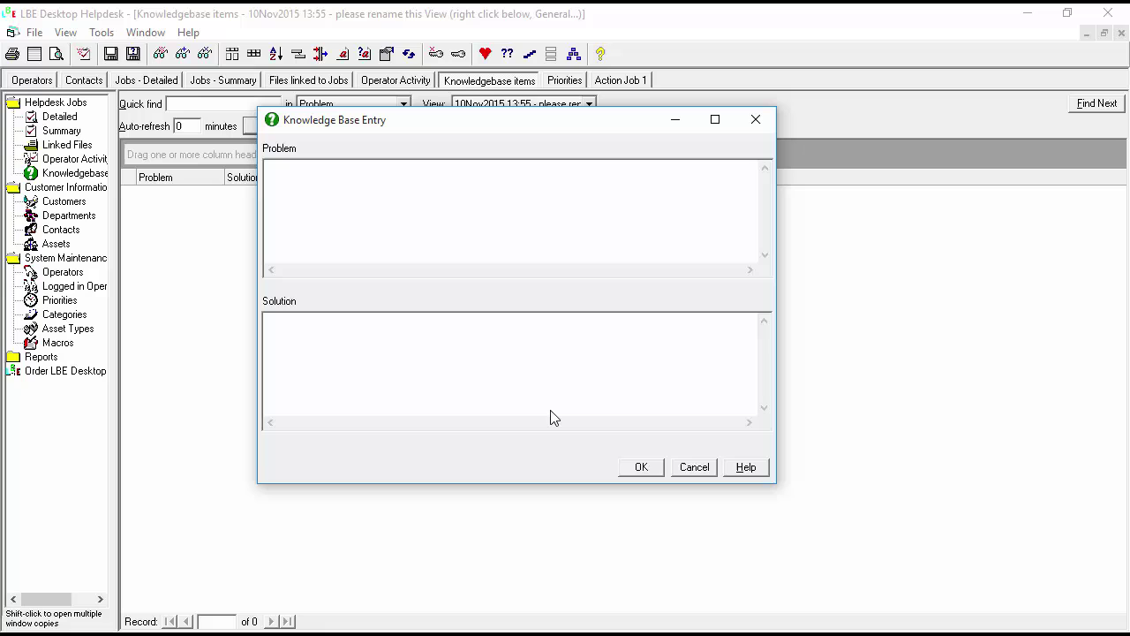
# Read through the frozen-PC help desk call script in Edge
pyautogui.hotkey('alt', 'Tab')
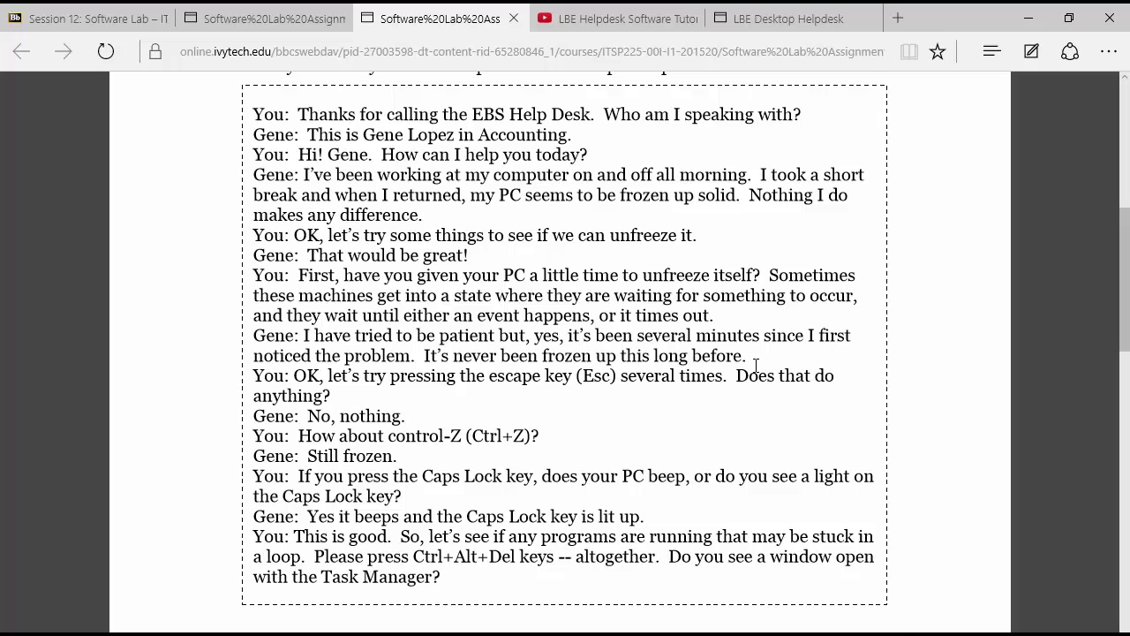
pyautogui.scroll(-8, 1106, 497)
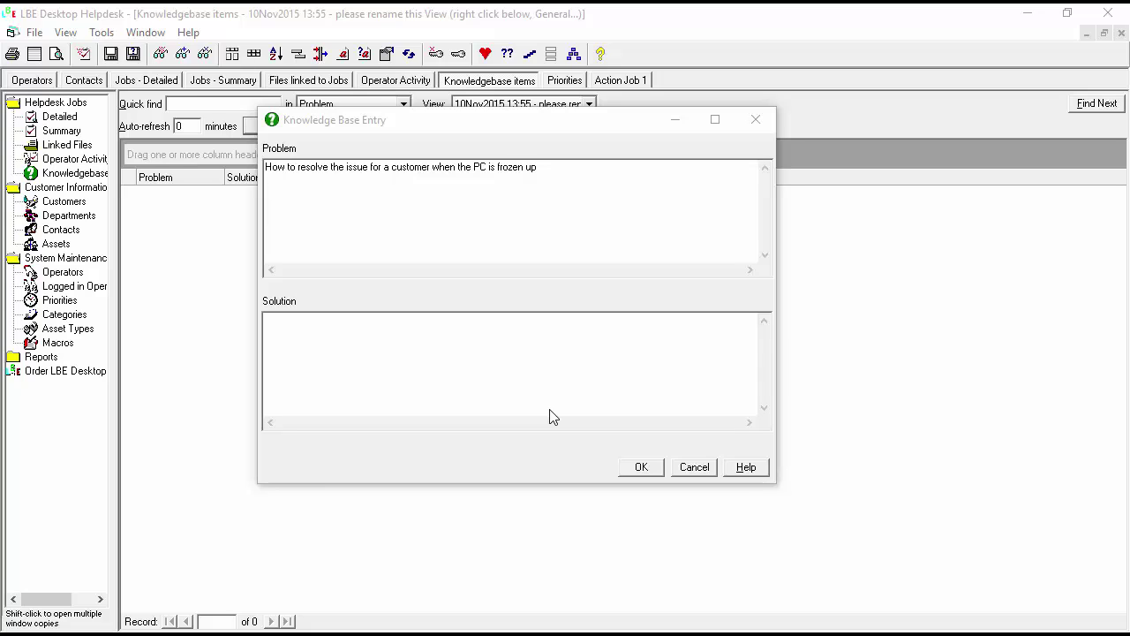
# Change the Problem to 'their PC' and paste the nine numbered troubleshooting steps into Solution
pyautogui.moveTo(439, 136); pyautogui.dragTo(493, 201)
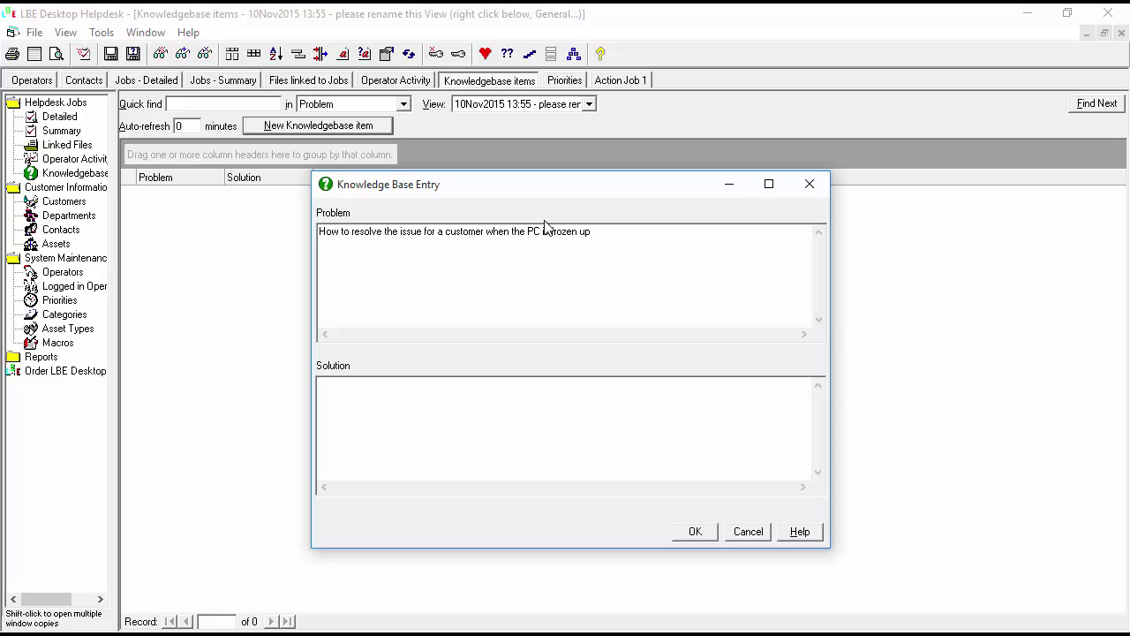
pyautogui.write('ir')
pyautogui.press('Tab')
pyautogui.hotkey('ctrl', 'v')
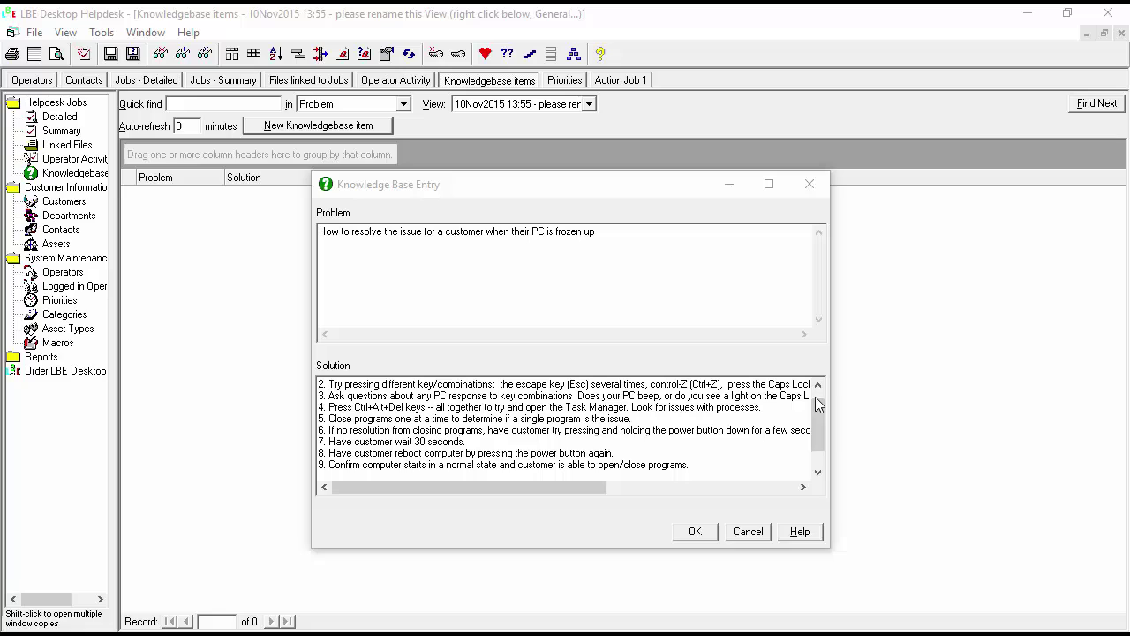
pyautogui.moveTo(815, 431); pyautogui.dragTo(817, 390)
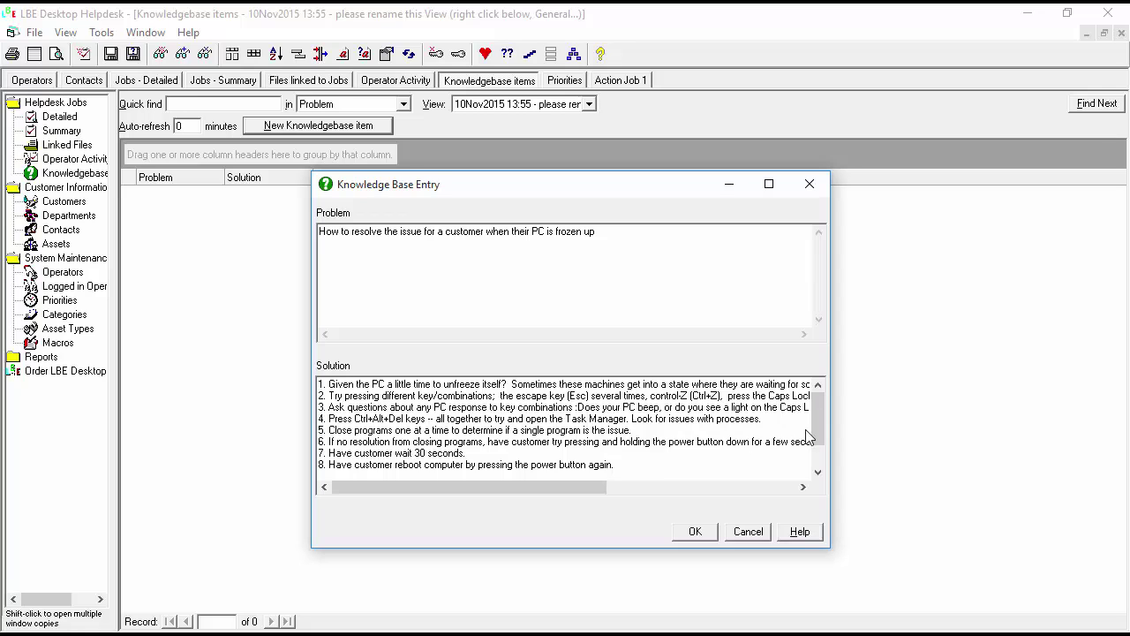
pyautogui.scroll(-1, 818, 433)
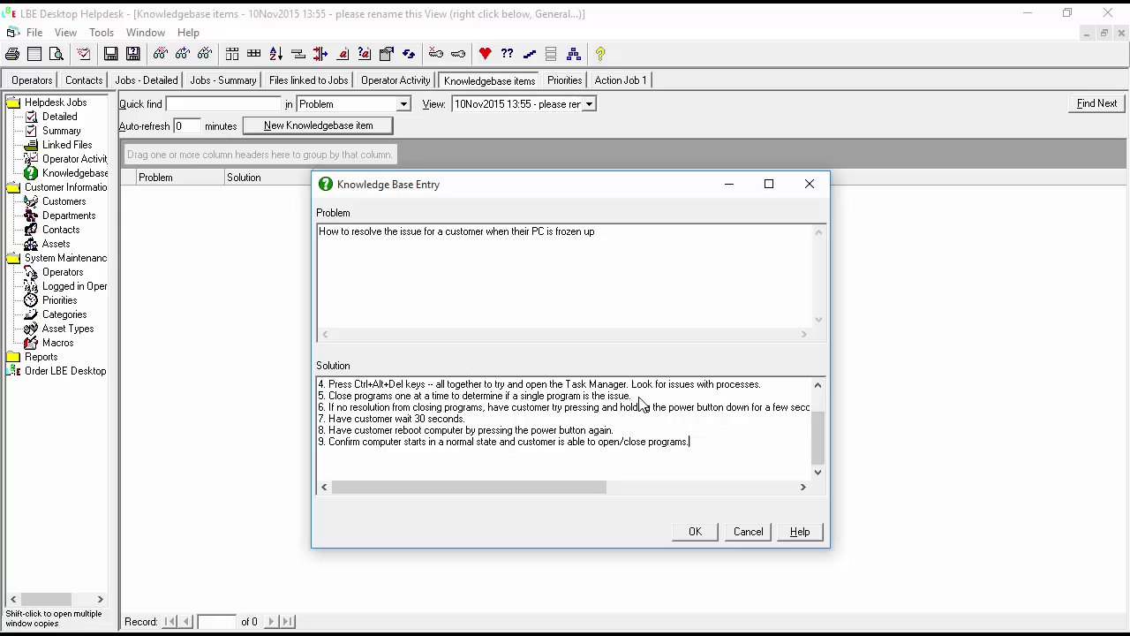
# Save the frozen-PC entry and widen the Problem and Solution columns in the list
pyautogui.click(695, 532)
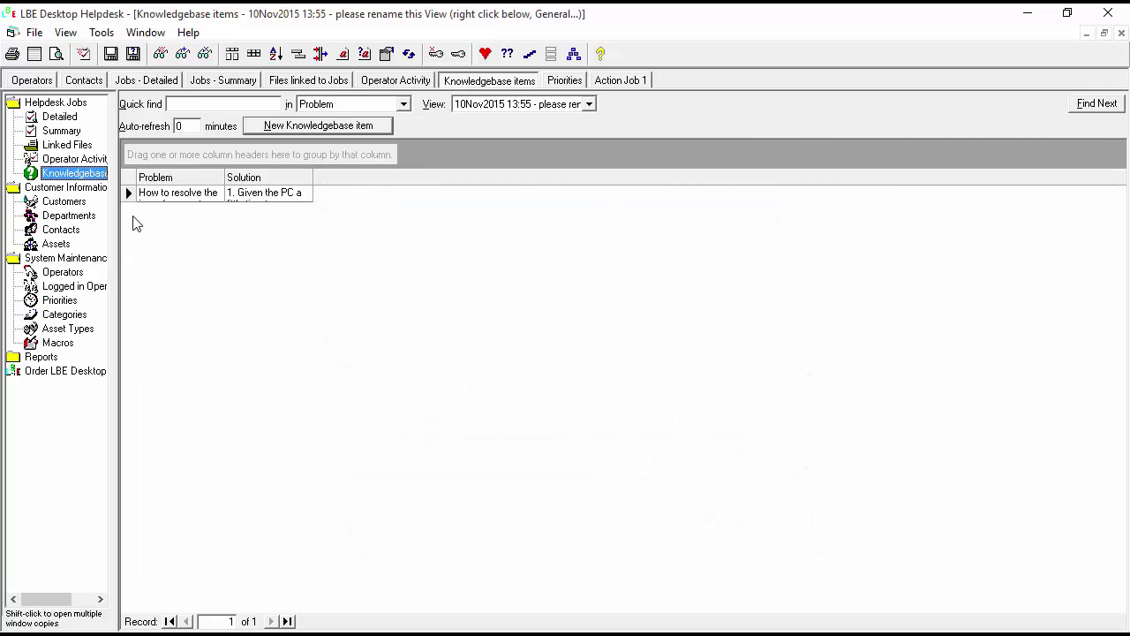
pyautogui.click(225, 177)
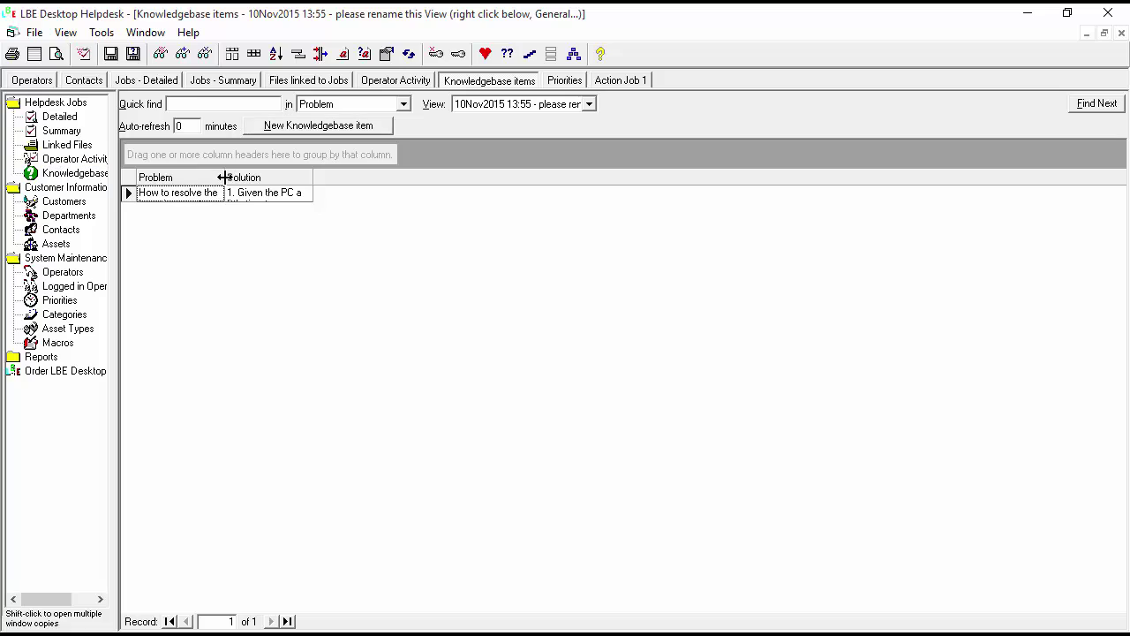
pyautogui.moveTo(225, 177); pyautogui.dragTo(276, 177)
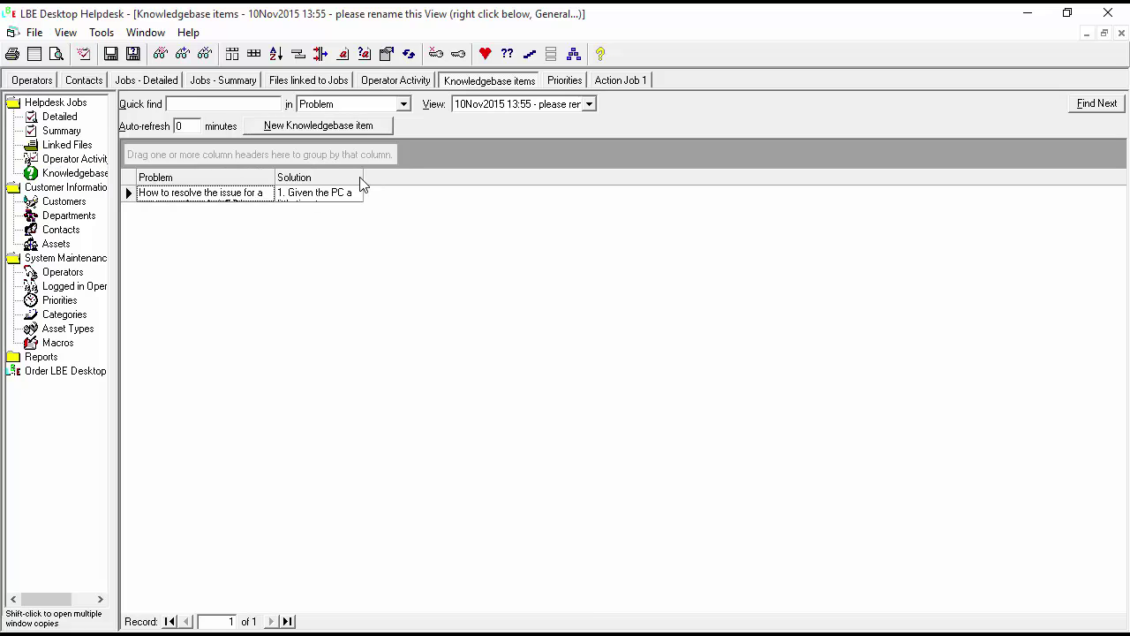
pyautogui.moveTo(362, 178); pyautogui.dragTo(443, 177)
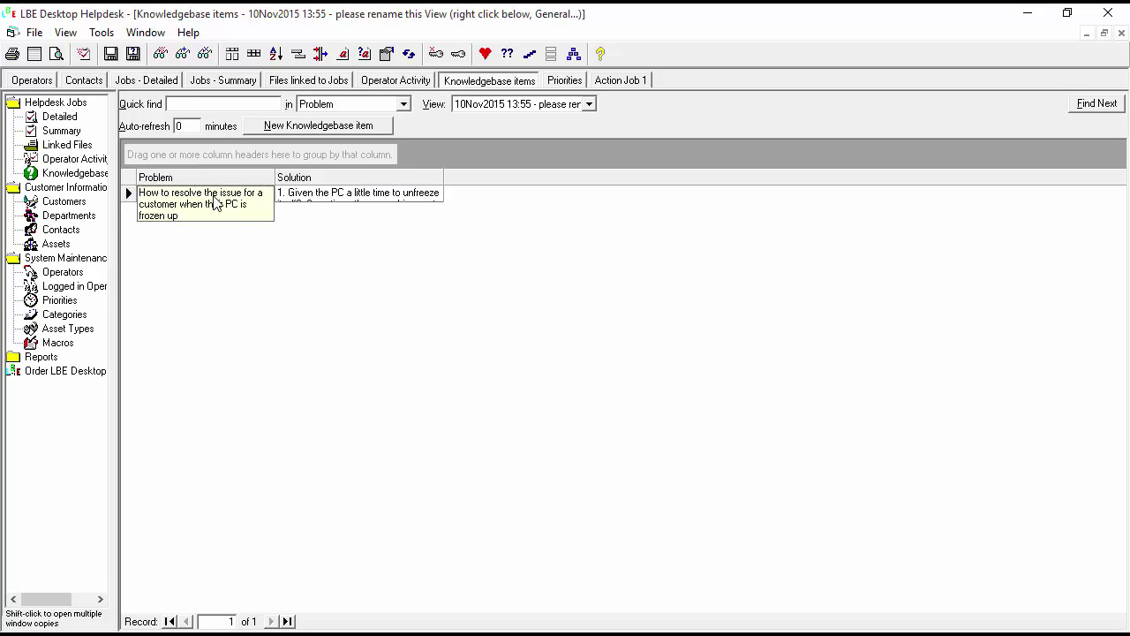
# Reopen the frozen-PC entry to review it, then close it
pyautogui.doubleClick(216, 202)
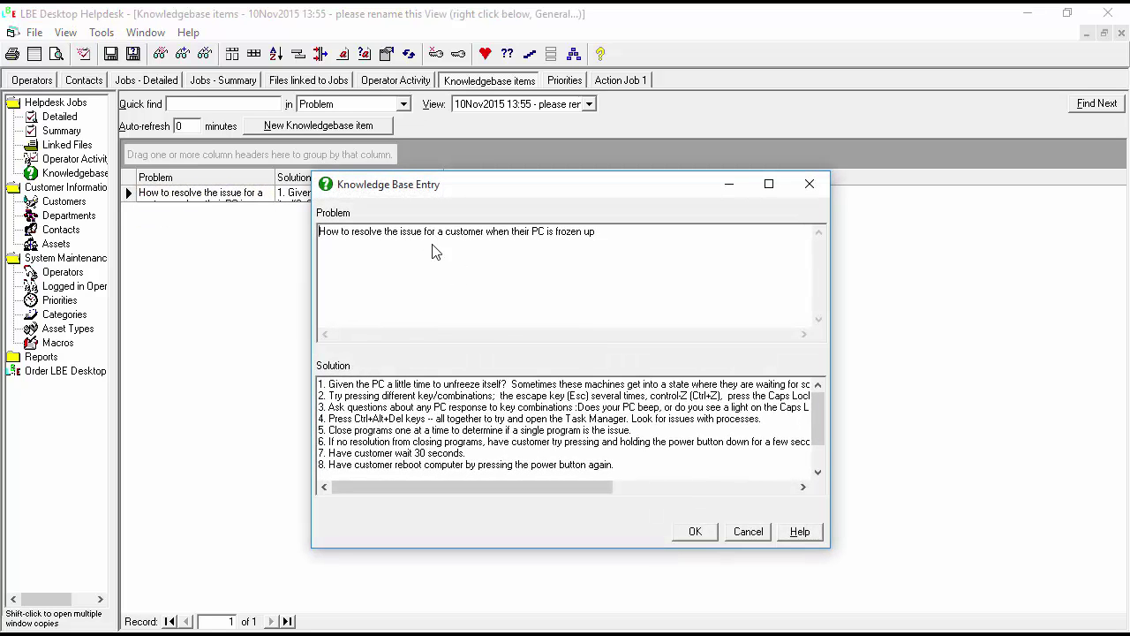
pyautogui.click(695, 533)
pyautogui.click(701, 532)
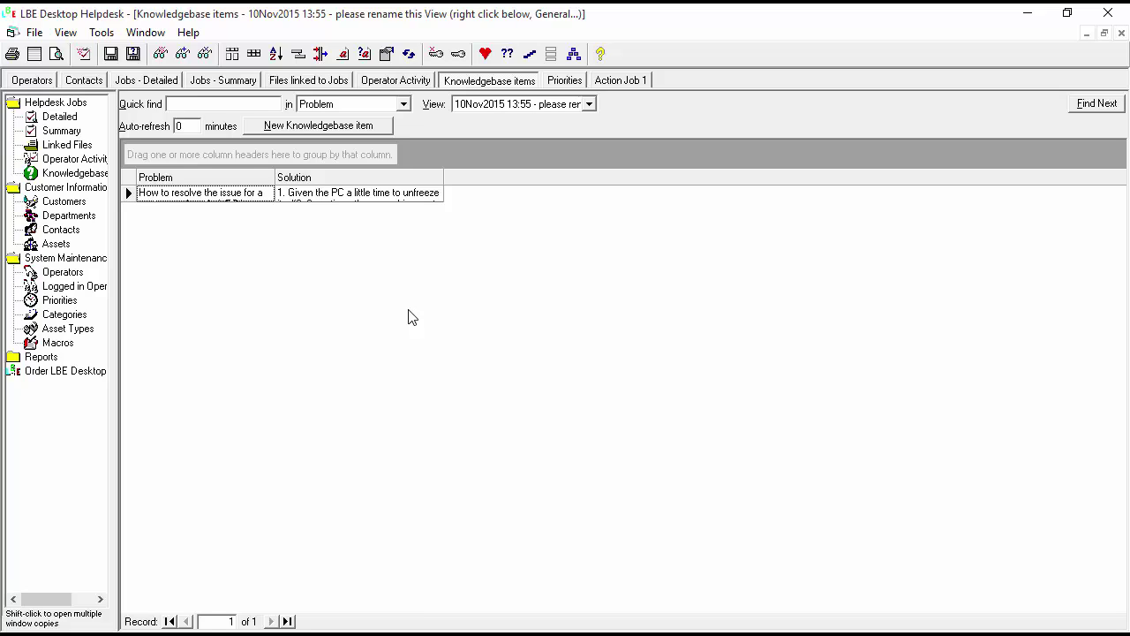
# Export only the selected frozen-PC record via Export Records > Selected Records
pyautogui.click(267, 242)
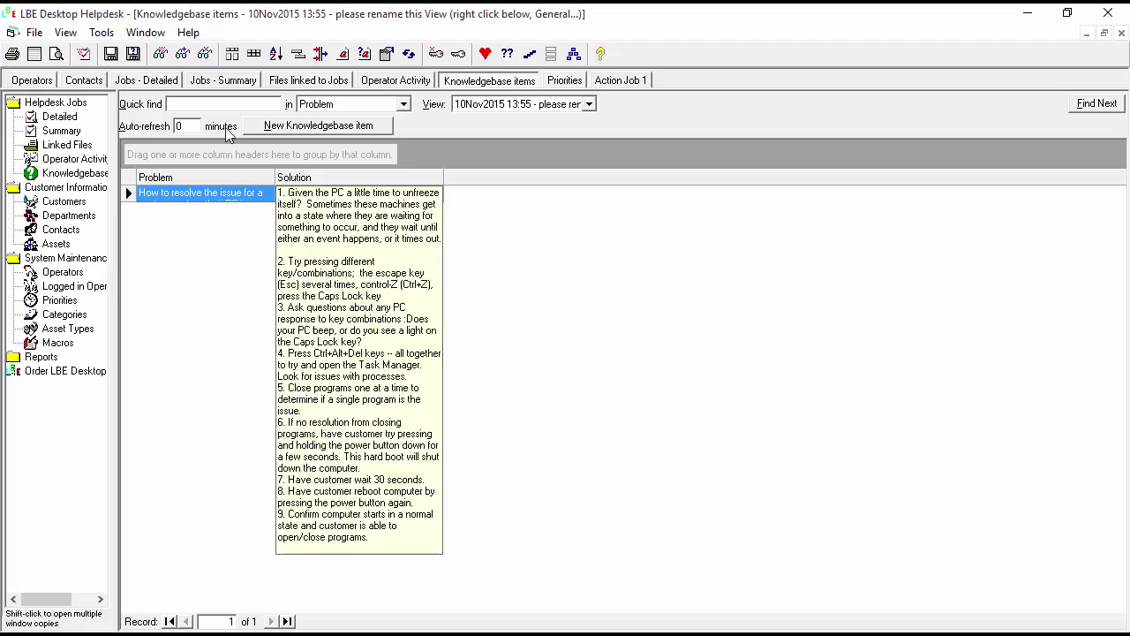
pyautogui.click(38, 36)
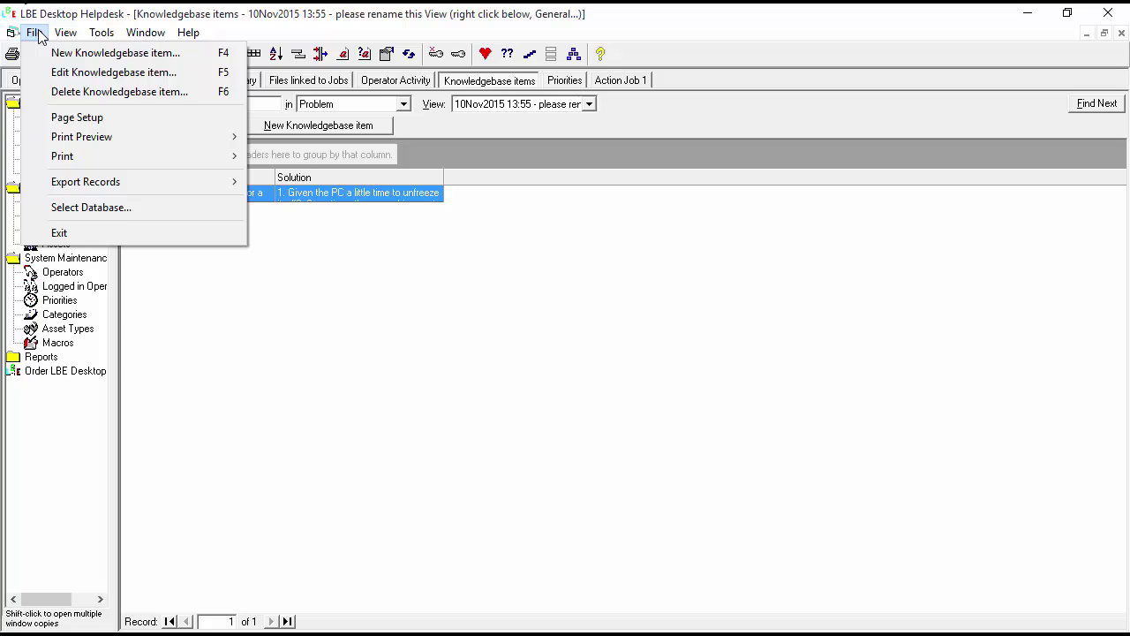
pyautogui.moveTo(194, 182)
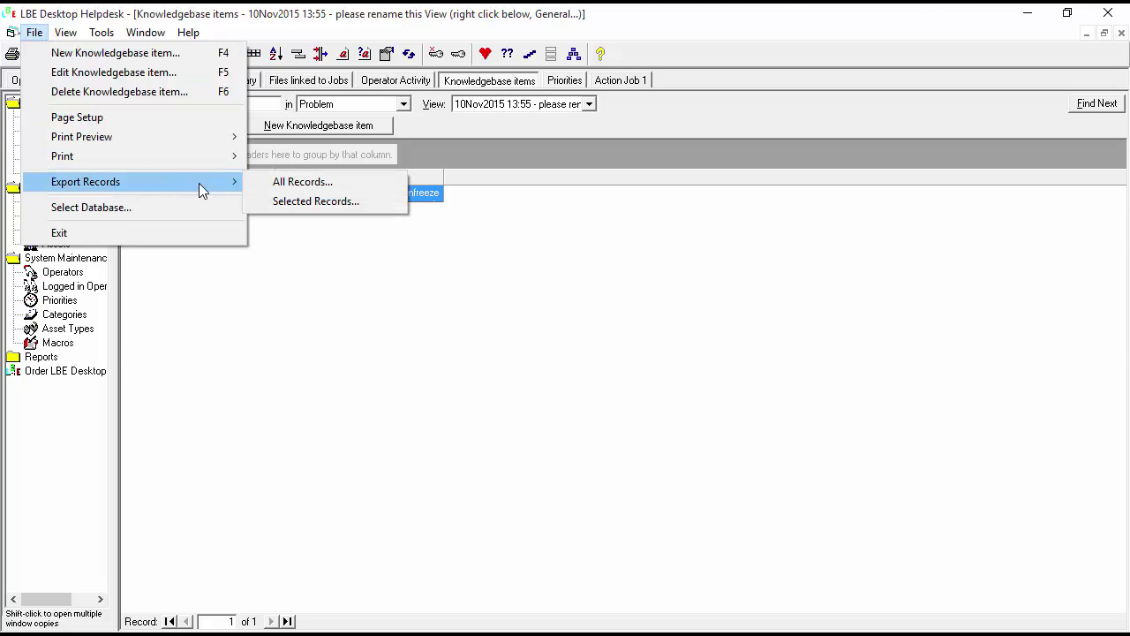
pyautogui.click(315, 202)
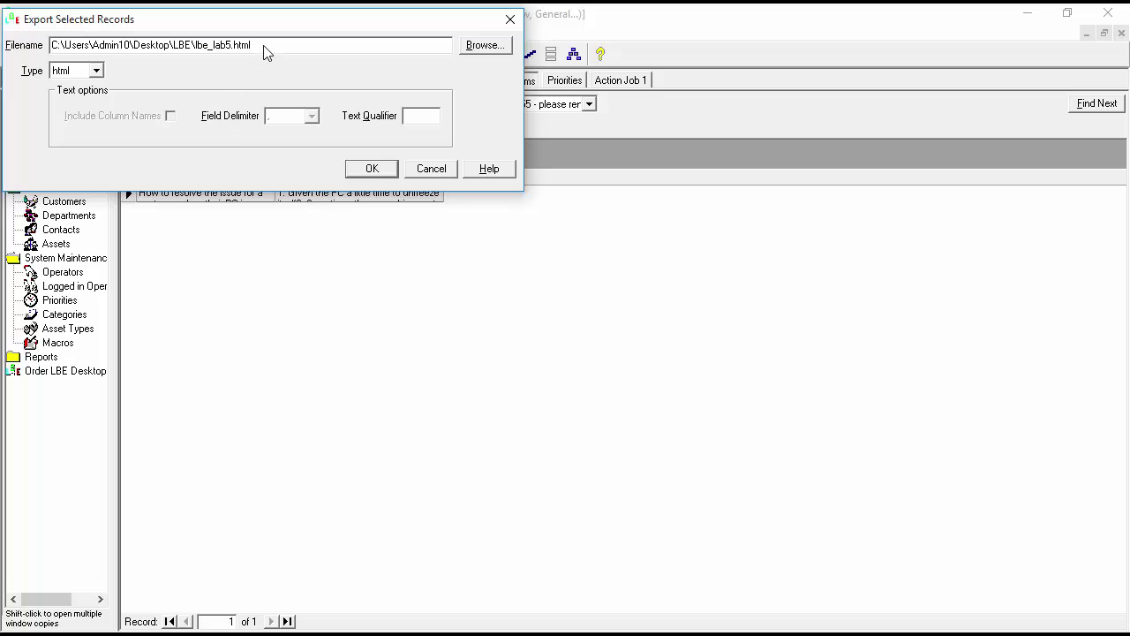
# Set the export file to knowledgebase.html in Desktop\LBE and run the HTML export
pyautogui.click(474, 45)
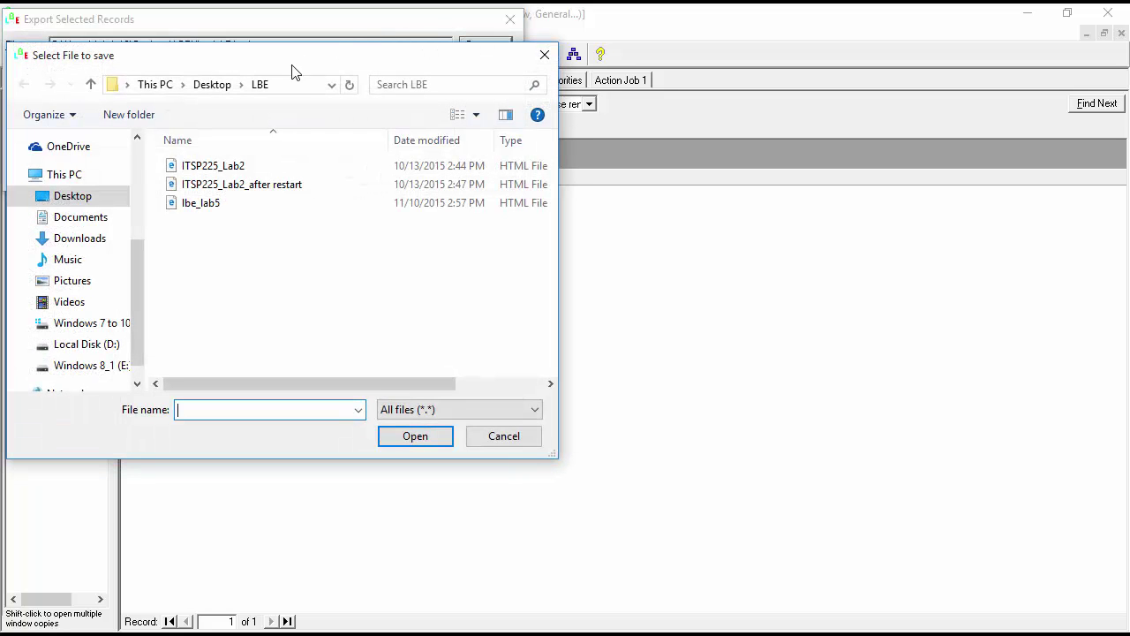
pyautogui.click(216, 206)
pyautogui.doubleClick(244, 411)
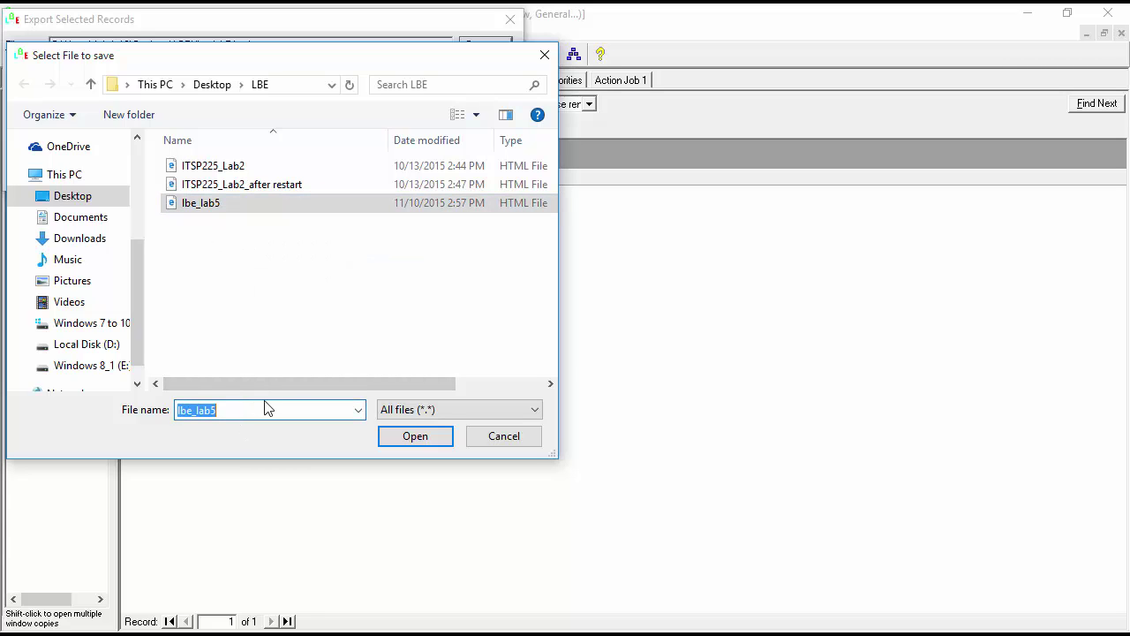
pyautogui.write('knowled')
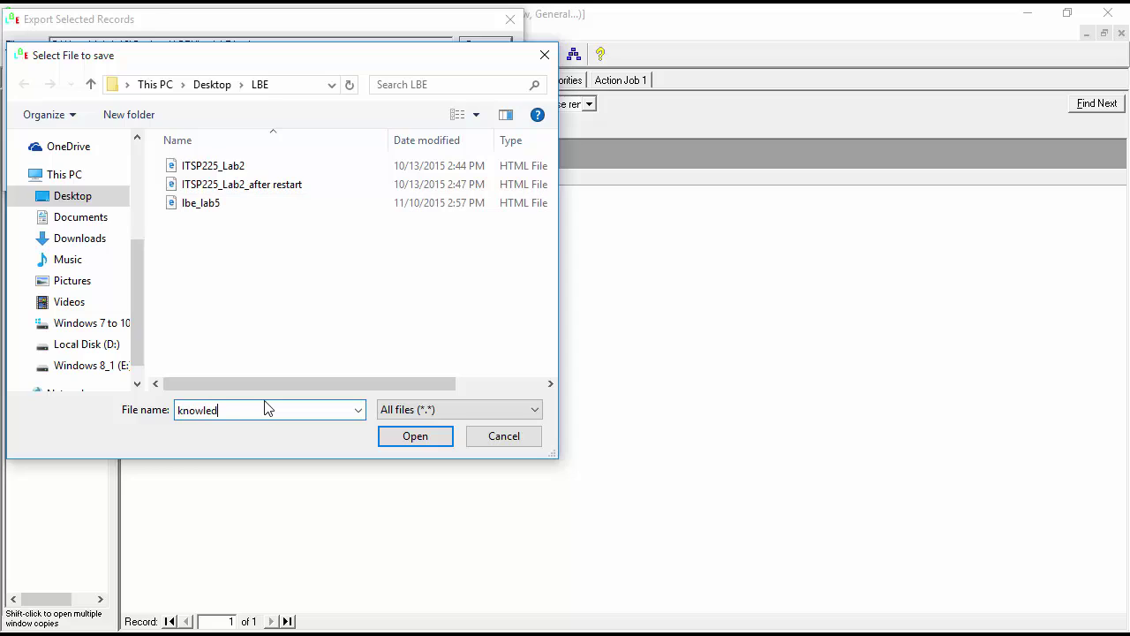
pyautogui.write('gbase.html')
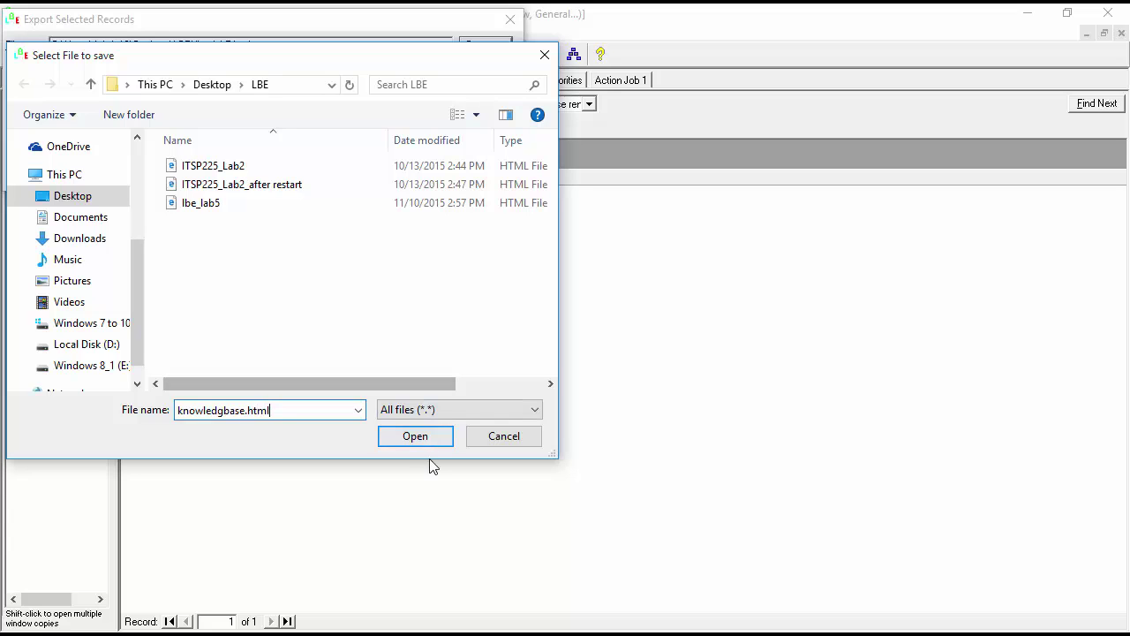
pyautogui.click(422, 439)
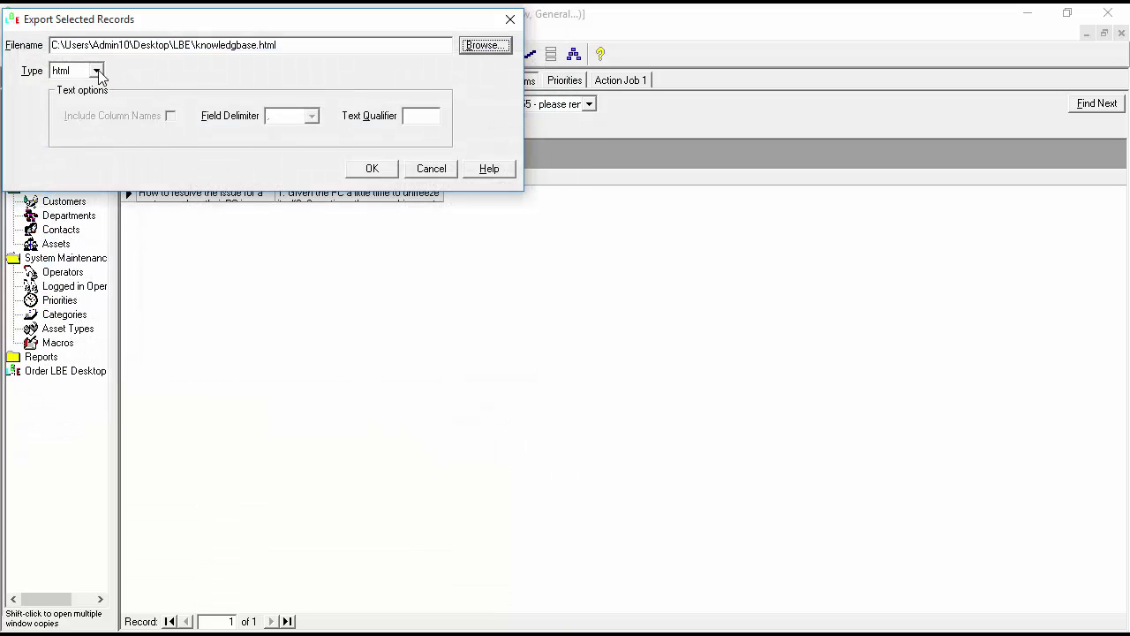
pyautogui.click(372, 169)
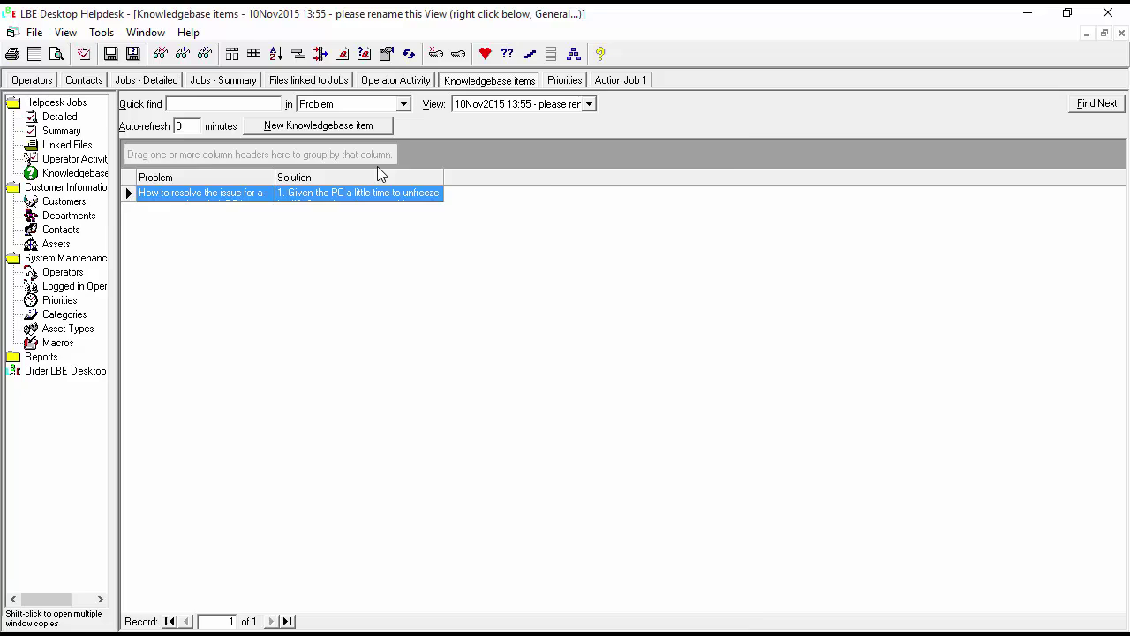
# Open knowledgebase.html from the Desktop LBE folder in Edge
pyautogui.hotkey('alt', 'Tab')
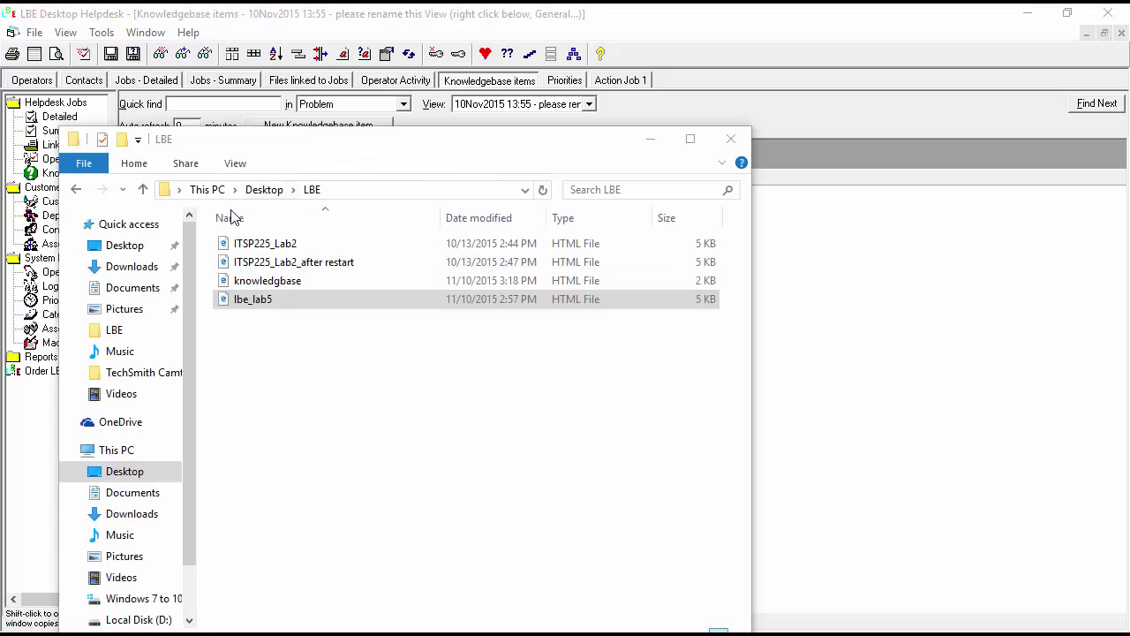
pyautogui.doubleClick(266, 281)
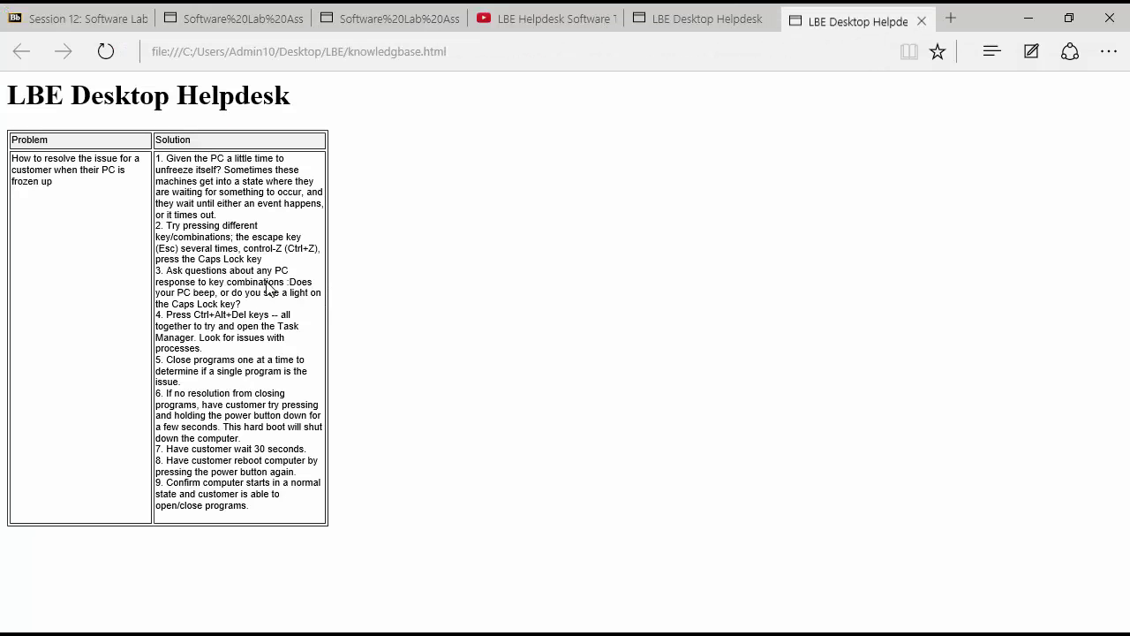